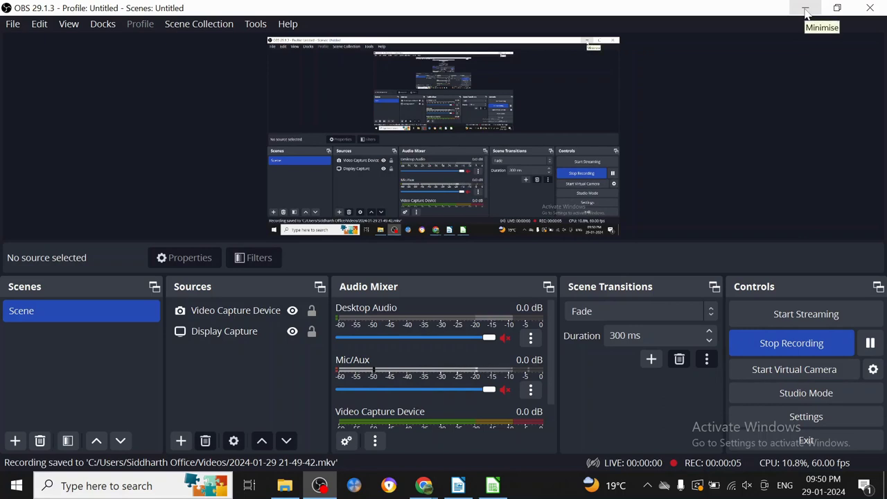
- Switch to Chrome and review the Keyword Surfer extension's store page and the open Google result pages for "keyword surfer" and "cats"
click(805, 10)
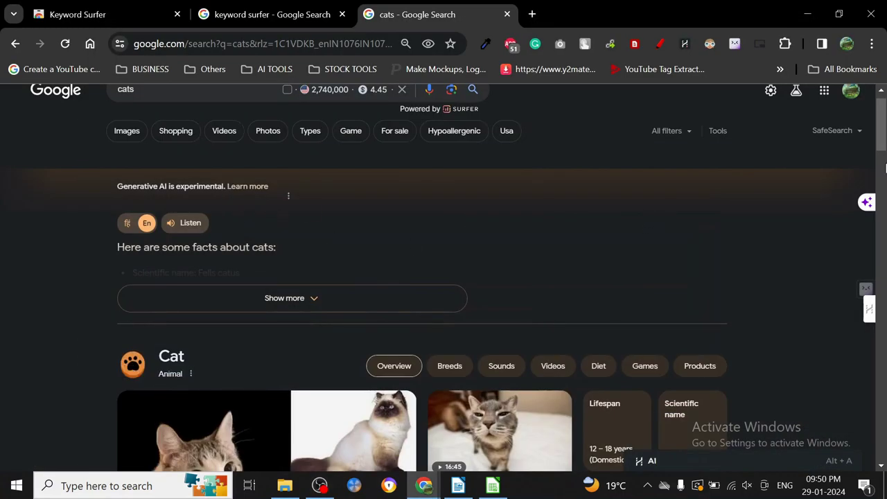
scroll(880, 131, up, 1)
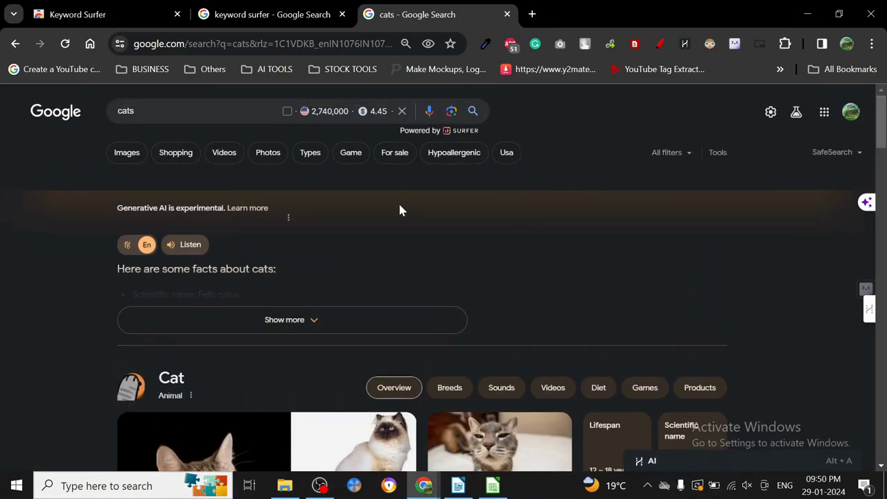
click(95, 16)
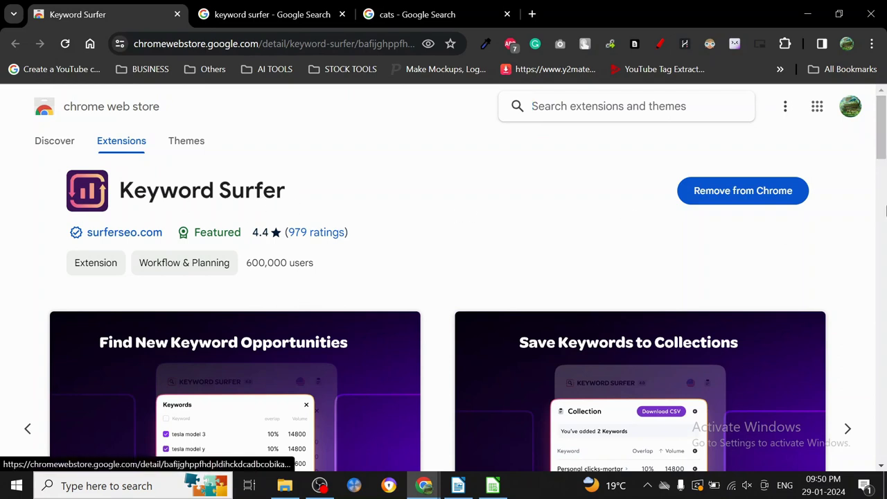
mouse_move(881, 142)
mouse_down()
mouse_move(882, 280)
mouse_move(881, 139)
mouse_up()
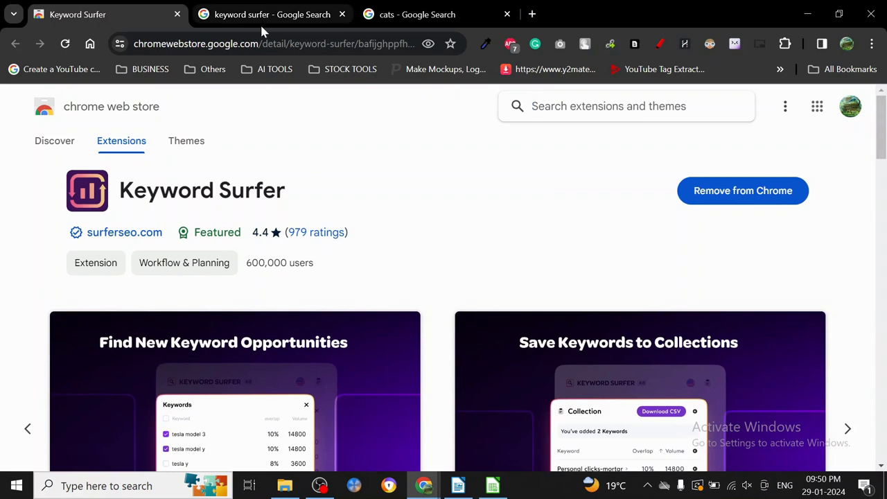
click(423, 8)
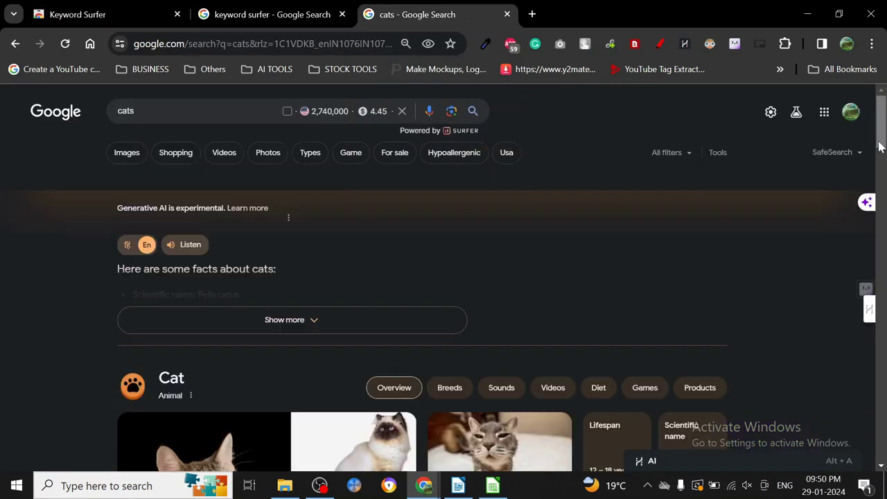
drag(881, 132, 882, 180)
scroll(881, 180, up, 5)
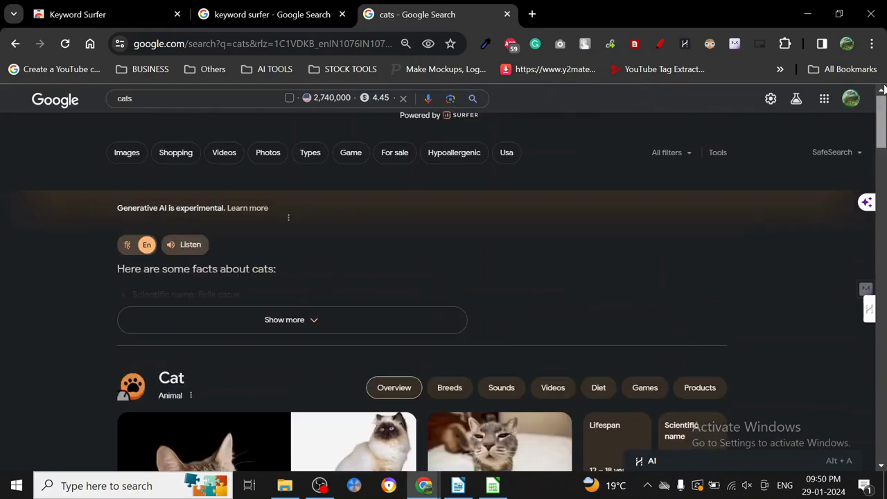
click(123, 9)
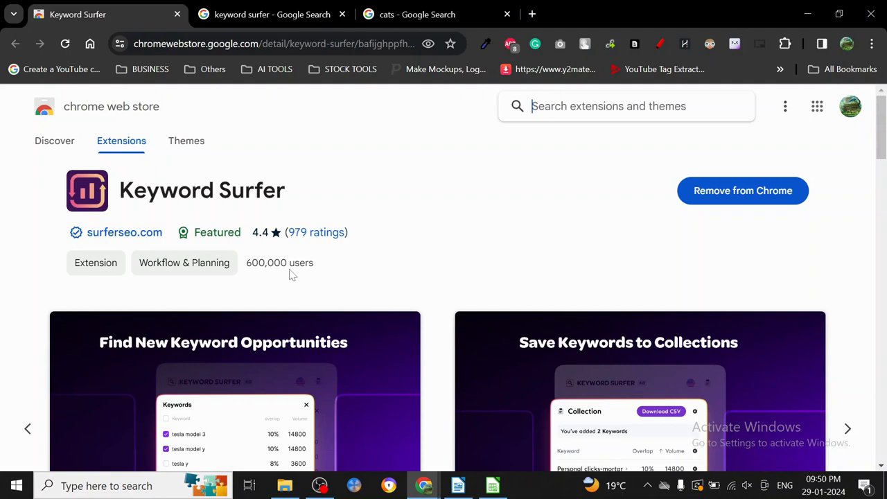
drag(884, 165, 882, 144)
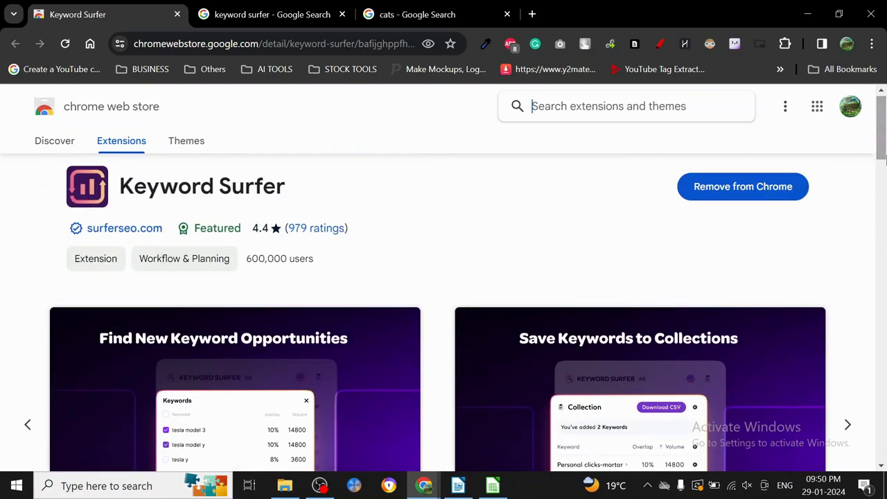
click(284, 15)
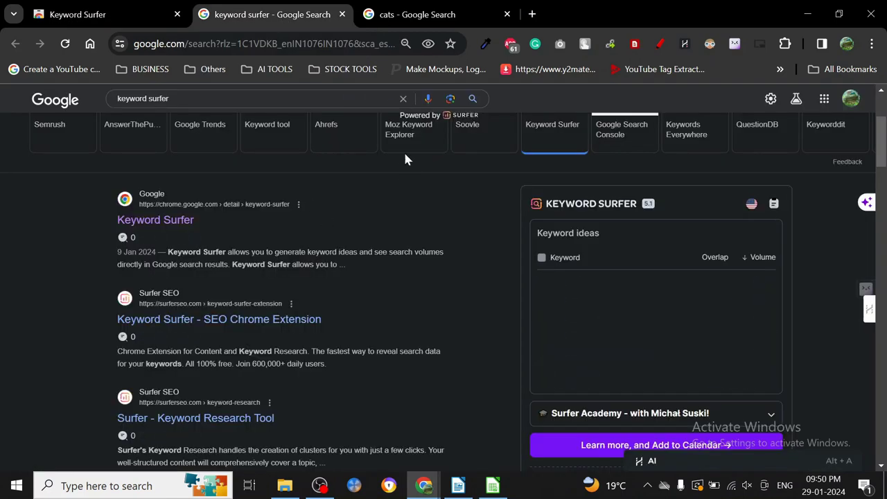
click(423, 14)
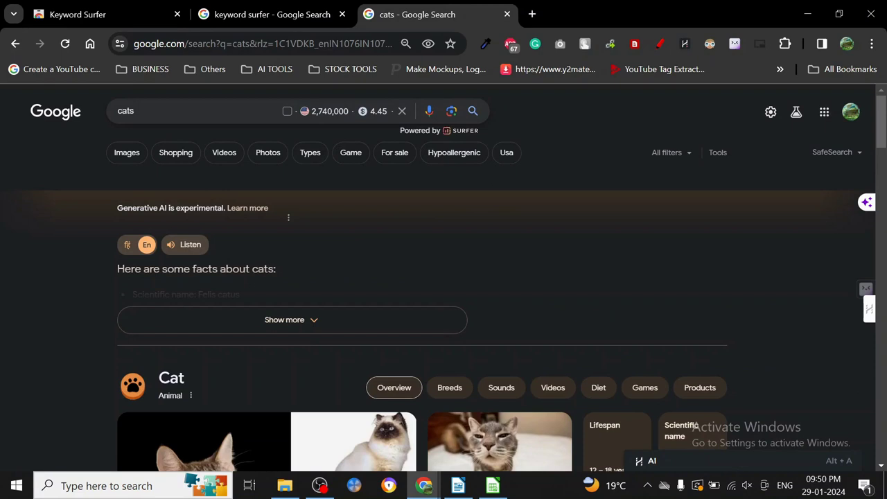
- Add all five listed keyword ideas for "cats" to the Keyword Surfer collection
drag(879, 129, 880, 349)
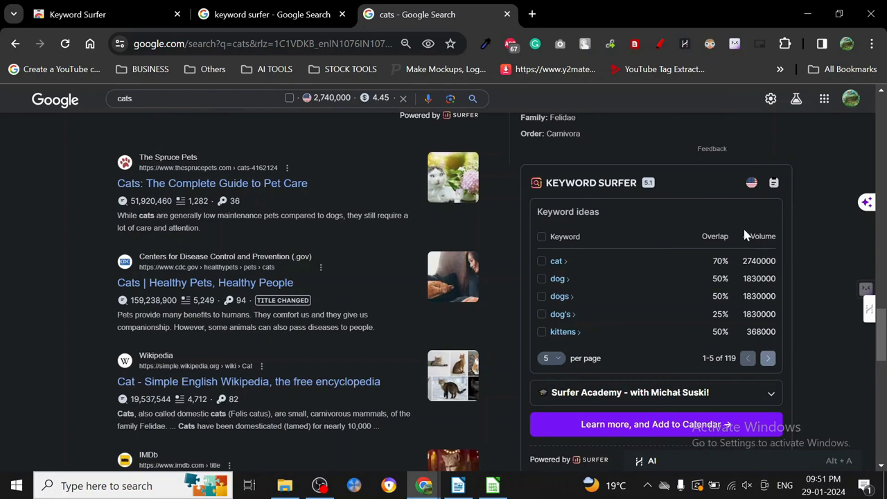
click(541, 238)
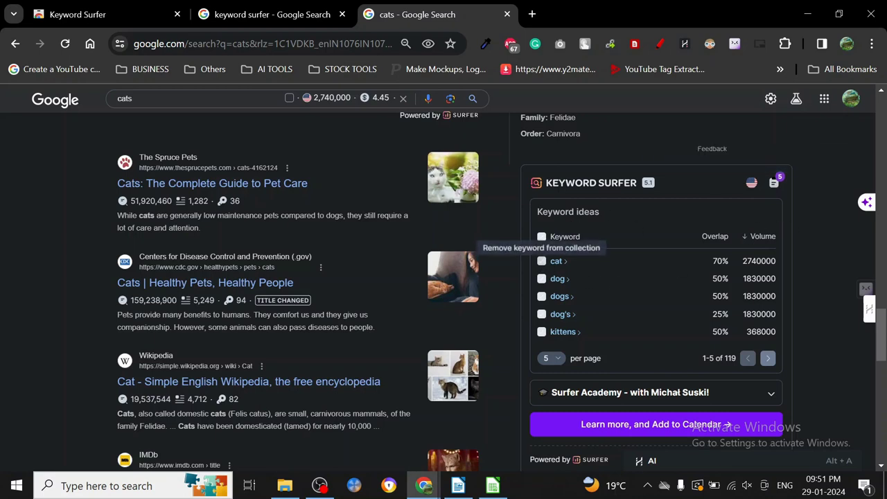
click(541, 236)
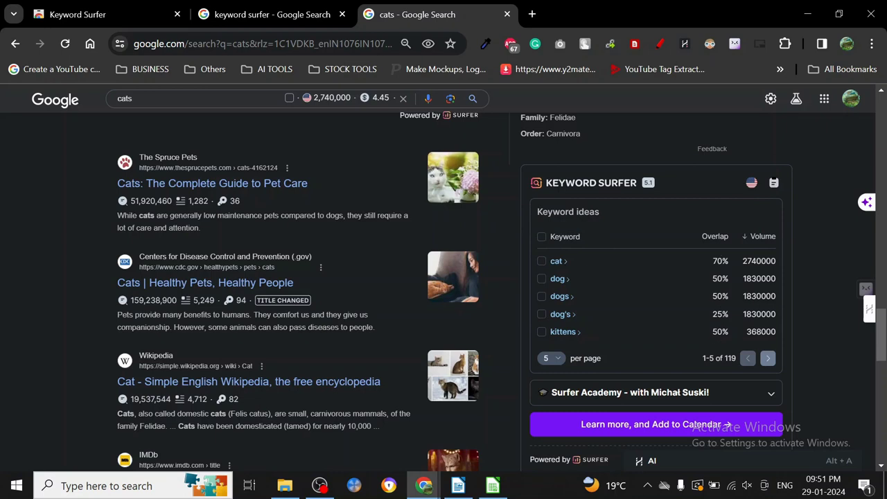
click(540, 238)
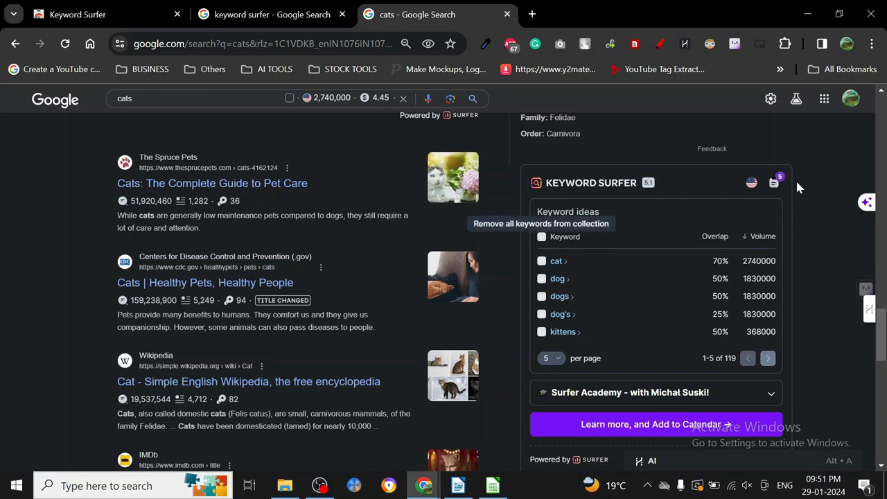
- Download the keyword collection as CSV and view it in LibreOffice Calc, then return to Chrome and close the collection
click(774, 184)
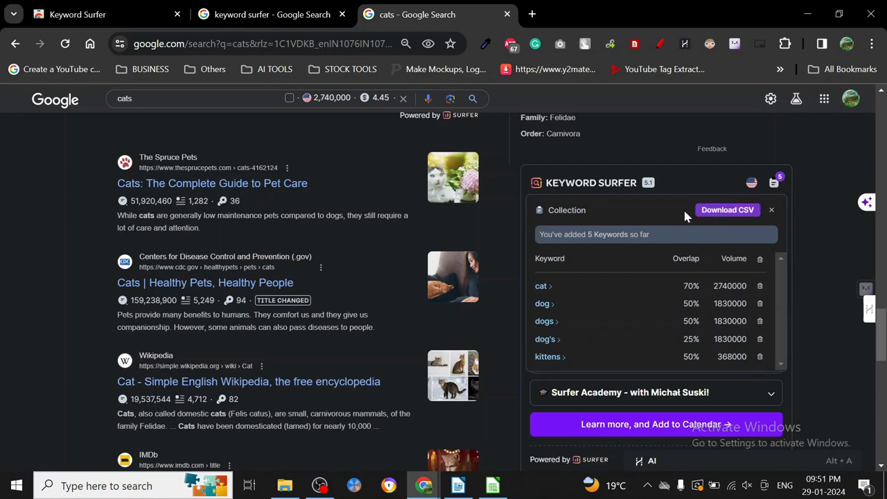
click(739, 215)
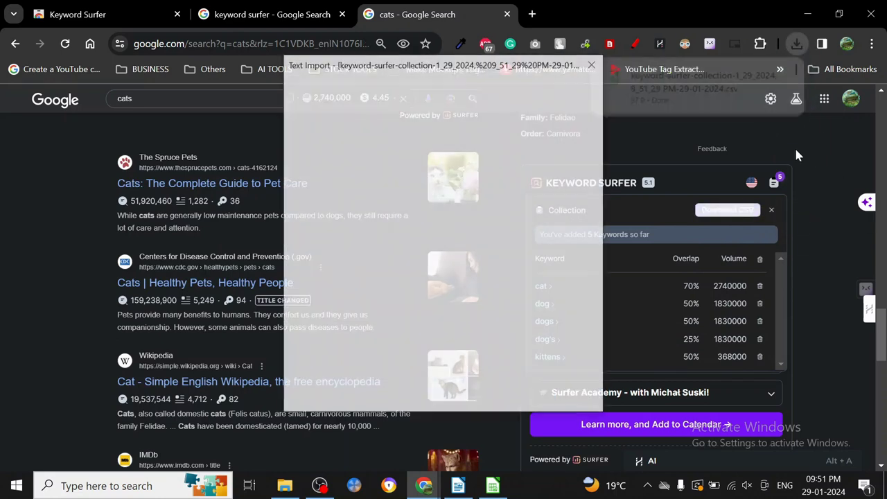
click(536, 406)
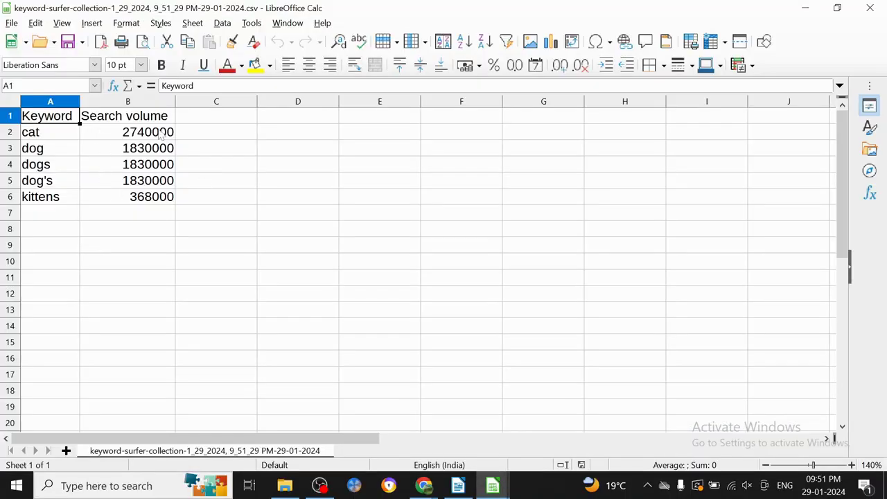
click(800, 7)
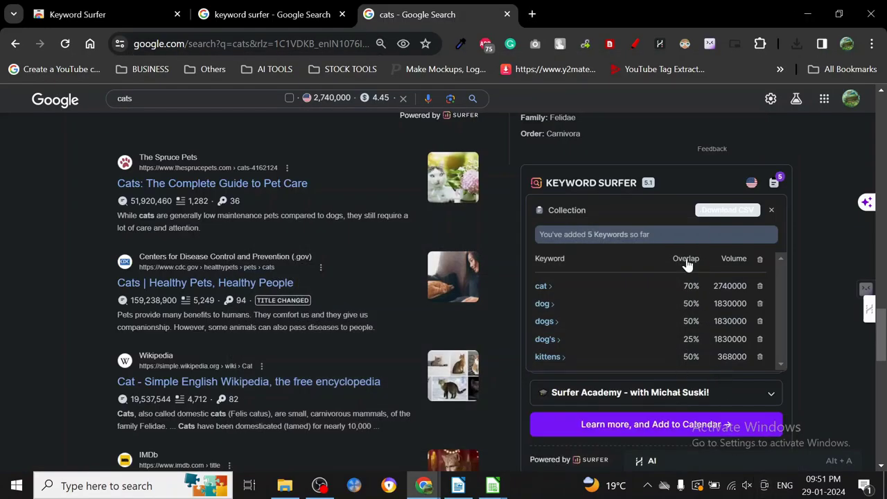
click(769, 210)
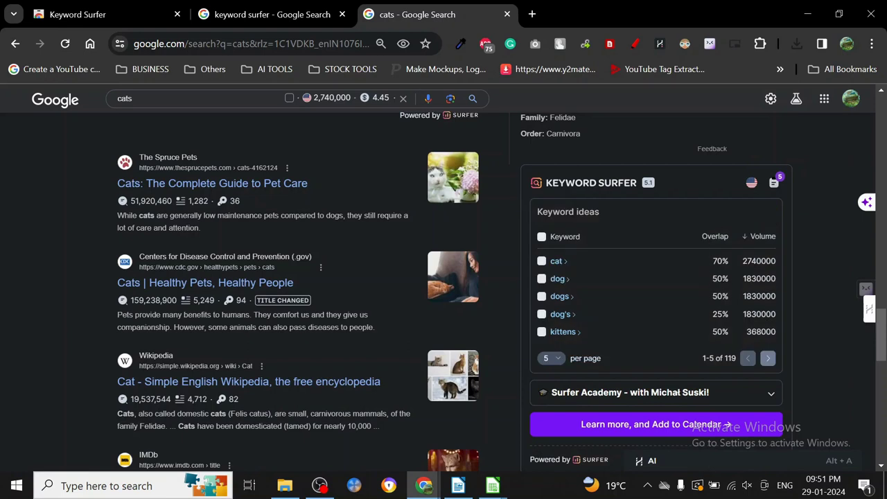
- Show 20 keyword ideas per page and remove all keywords from the collection
click(548, 358)
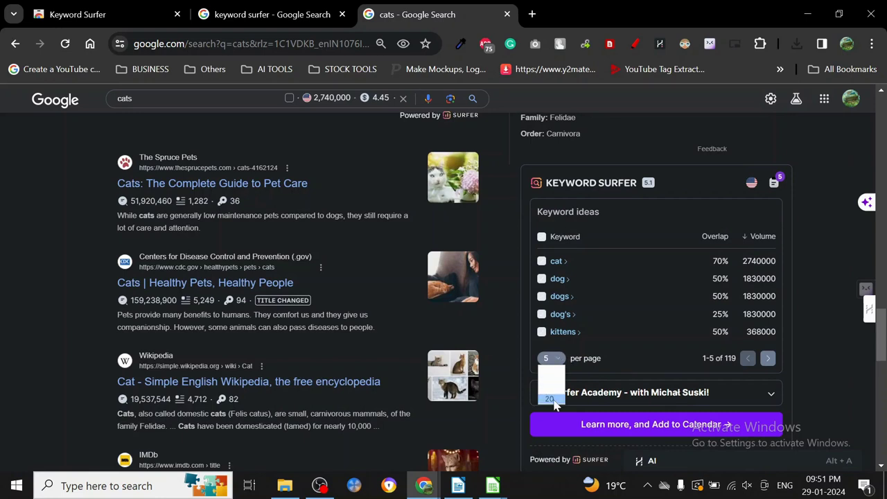
click(551, 399)
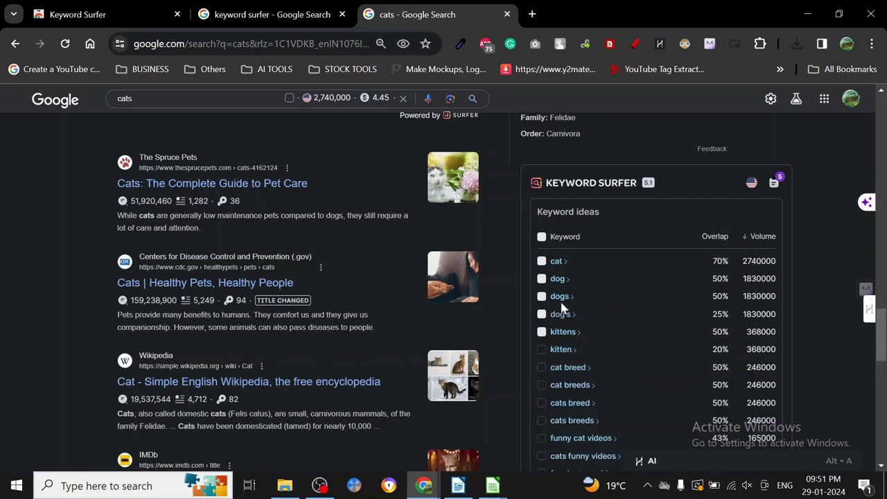
click(541, 237)
click(540, 238)
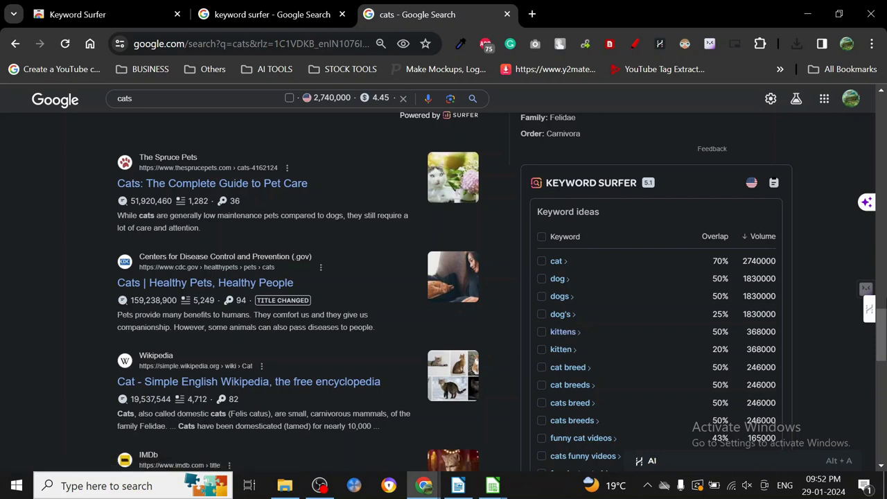
- Run a search for the keyword idea "funny videos about cats" and locate the Keyword Surfer ideas on its results page
drag(884, 343, 883, 368)
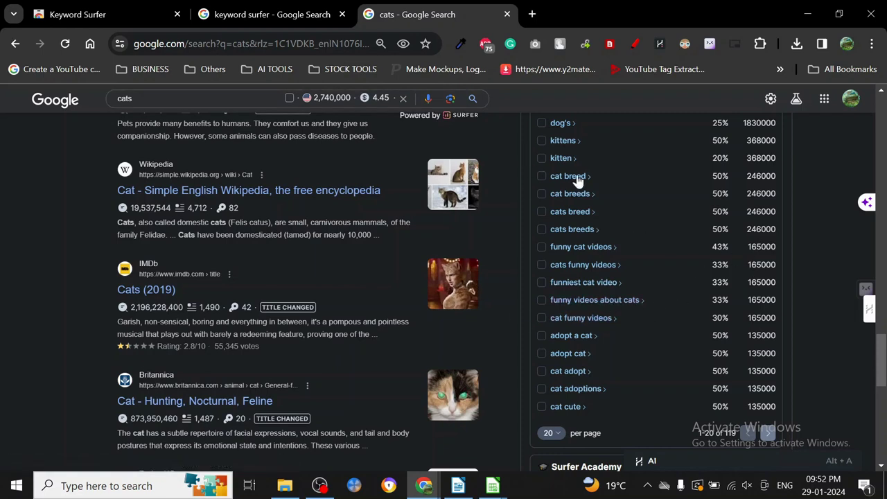
click(579, 300)
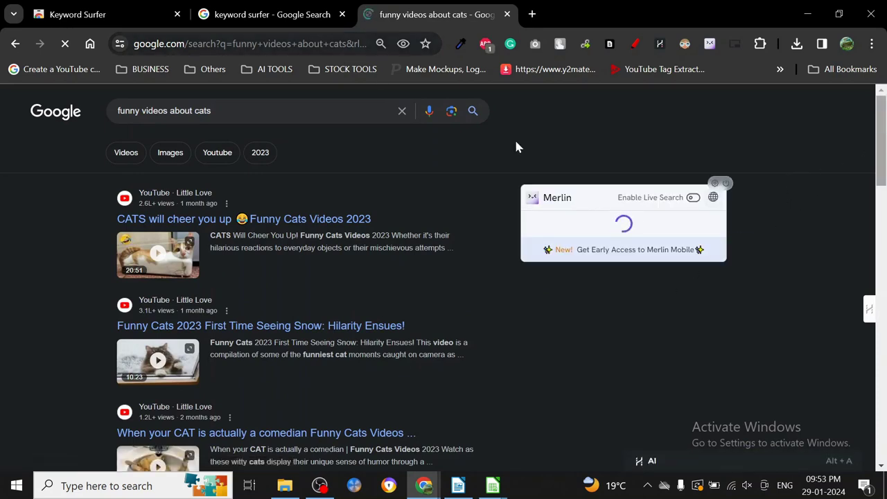
scroll(880, 158, down, 5)
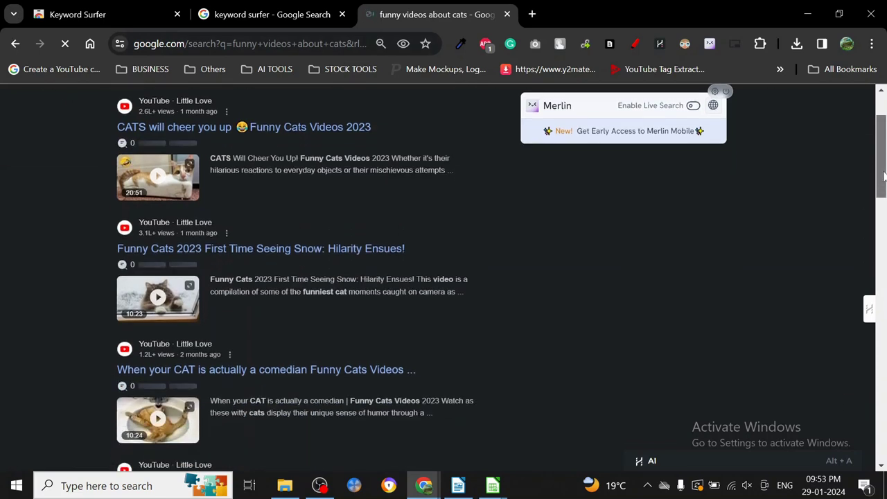
scroll(881, 226, up, 6)
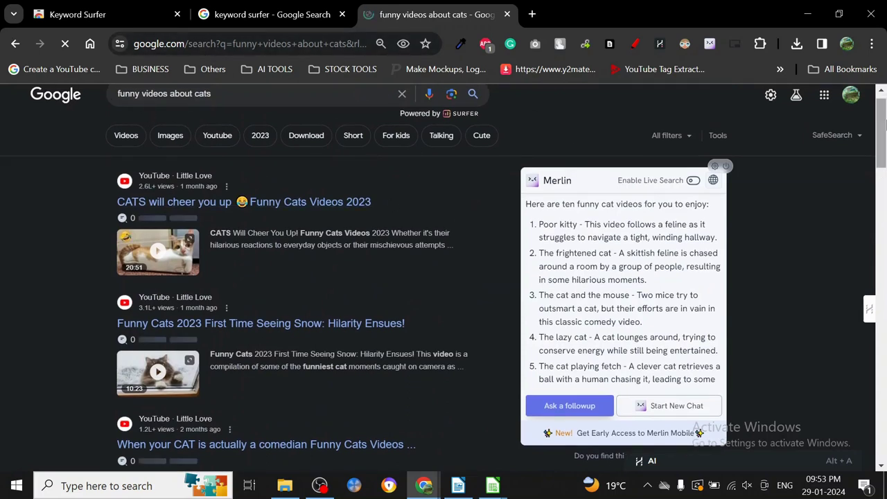
scroll(884, 201, down, 5)
drag(883, 201, 872, 413)
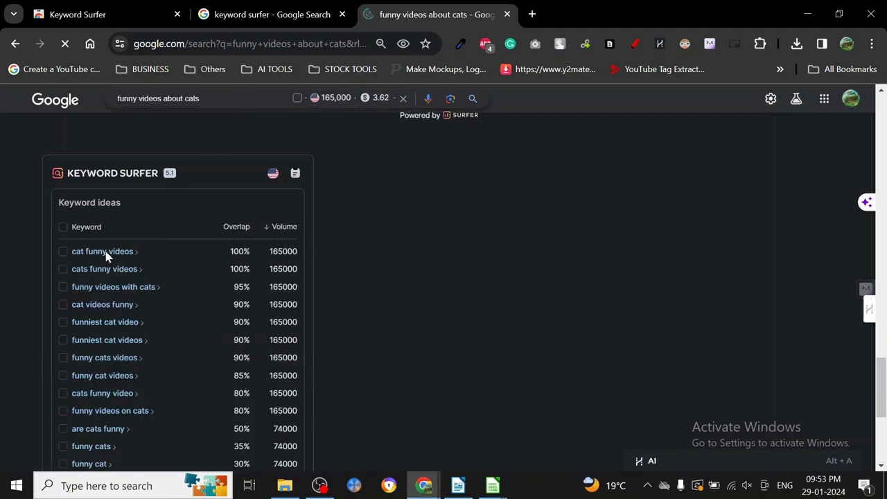
- Examine the "funny videos about cats" results page at a reduced page zoom, including the Keyword Surfer ideas and each result's metrics
scroll(87, 253, up, 8)
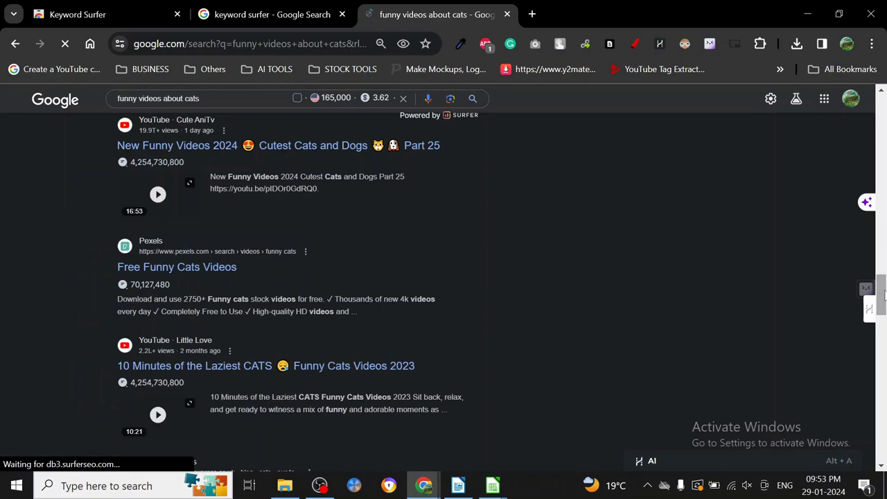
drag(884, 295, 882, 424)
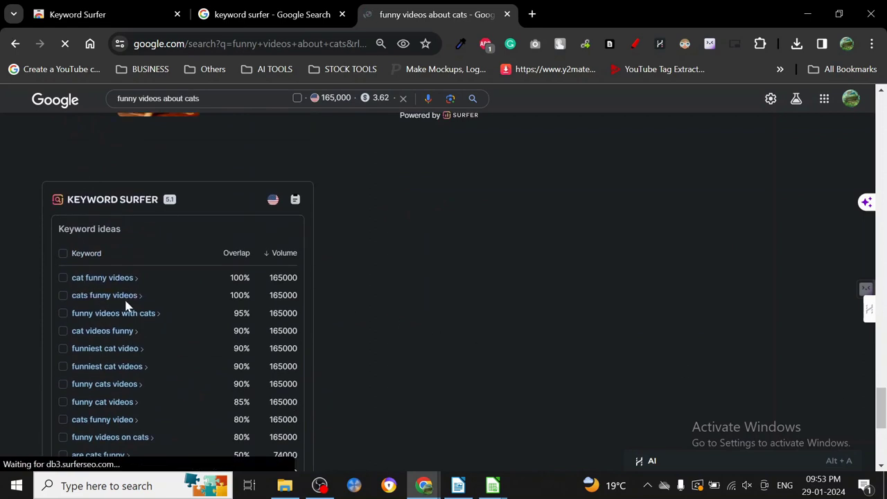
scroll(258, 312, up, 8)
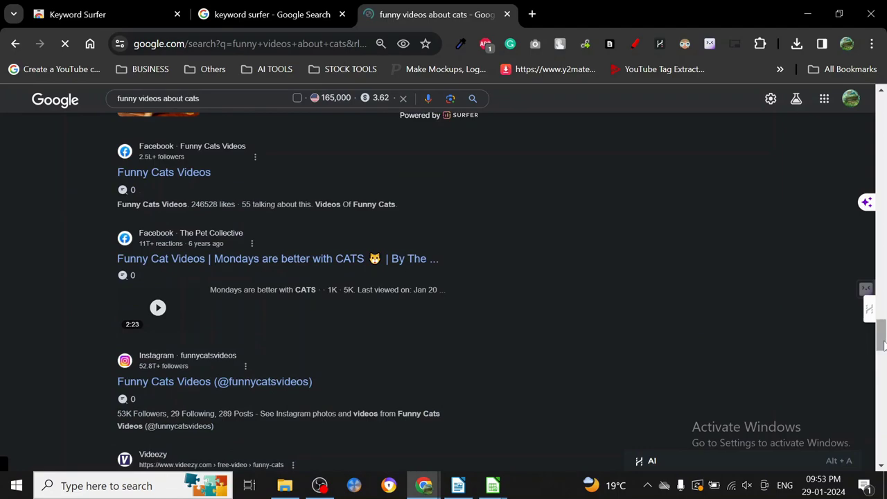
scroll(258, 312, up, 10)
drag(885, 225, 885, 197)
key(ctrl+minus)
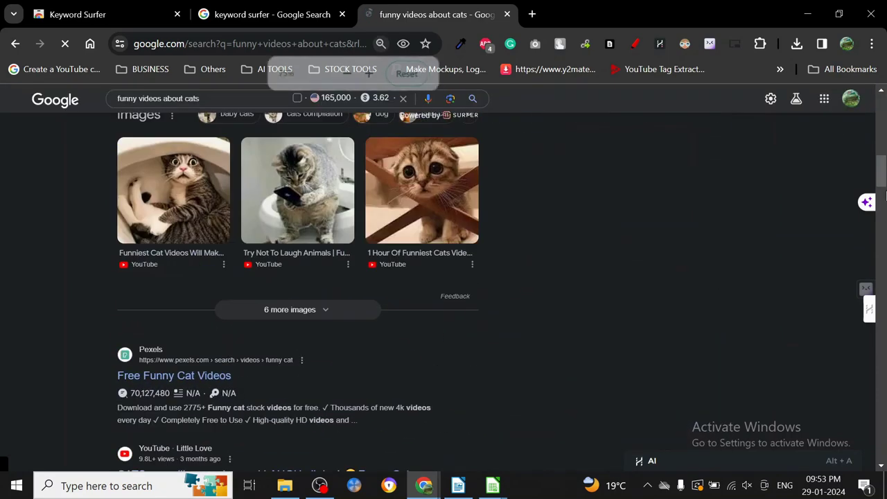
drag(885, 173, 883, 103)
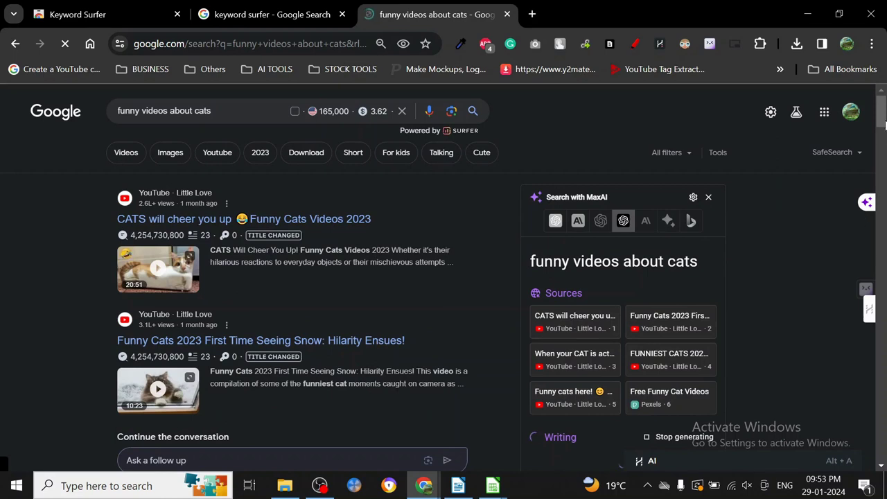
drag(885, 123, 883, 158)
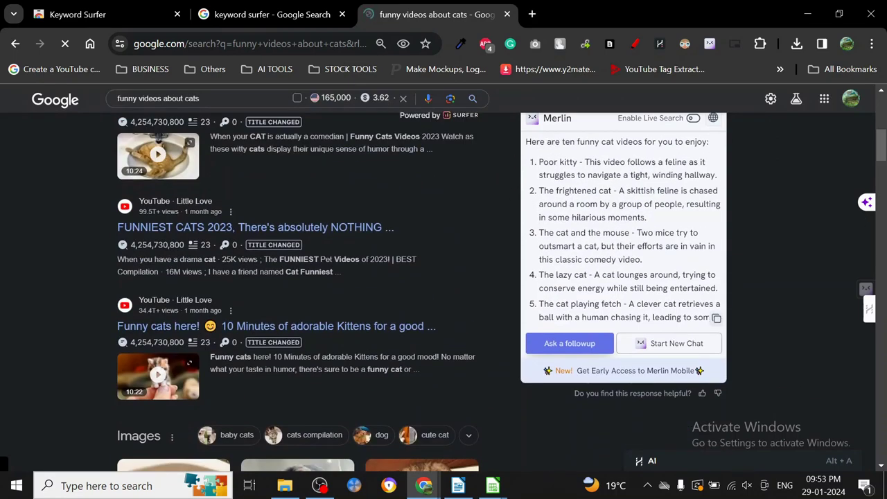
key(ctrl+minus)
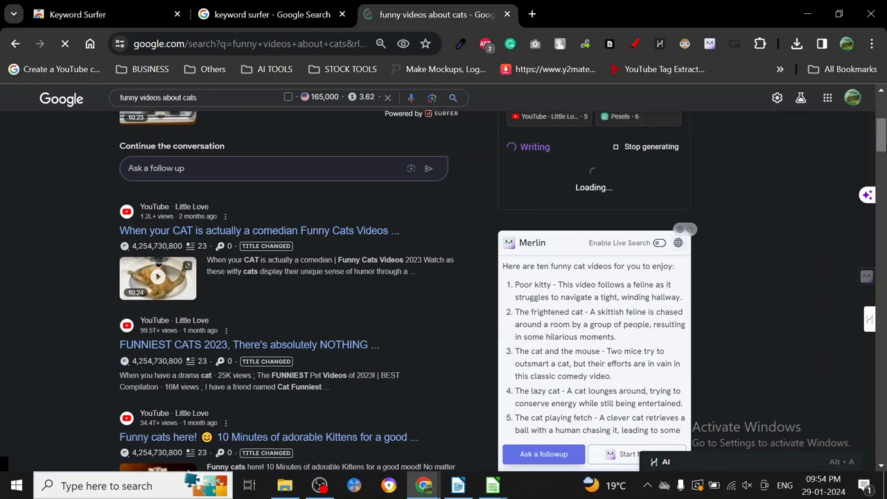
drag(880, 138, 873, 406)
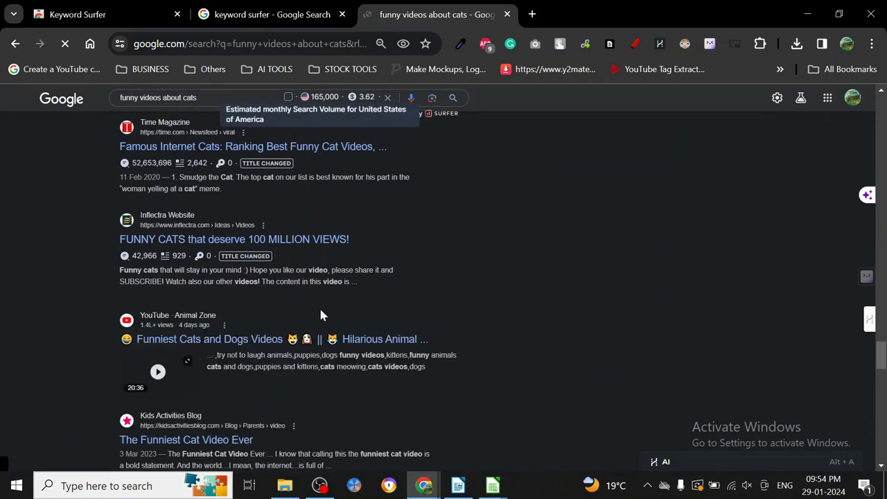
- Examine the estimated monthly search volume and cost per click for "funny videos about cats" and the Keyword Surfer metrics on the individual results
drag(882, 349, 885, 164)
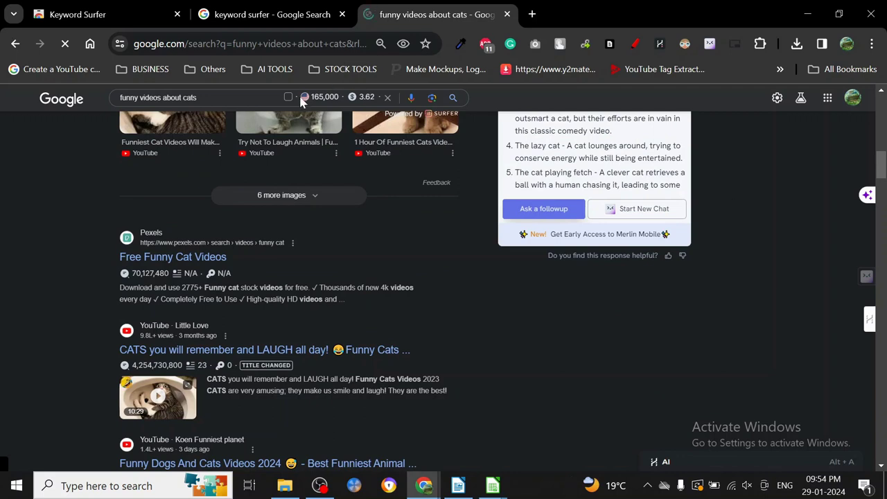
mouse_move(319, 98)
drag(881, 173, 881, 103)
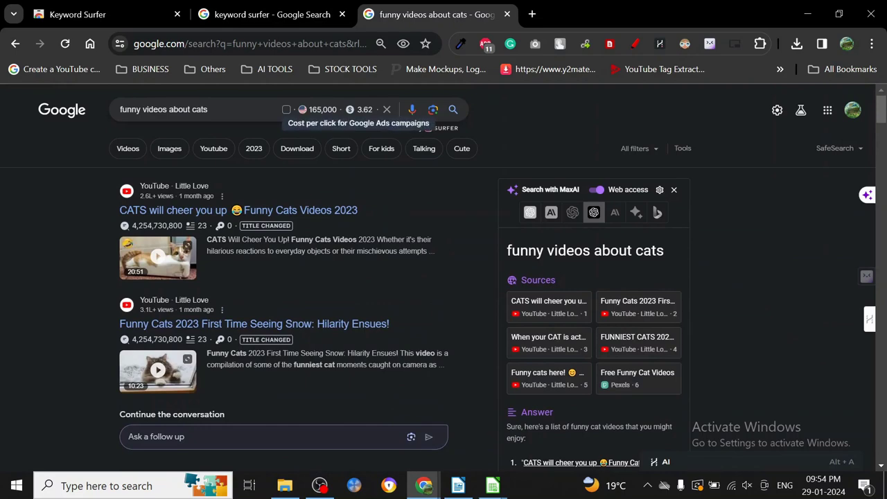
mouse_move(881, 111)
mouse_down()
mouse_move(881, 368)
mouse_move(881, 108)
mouse_up()
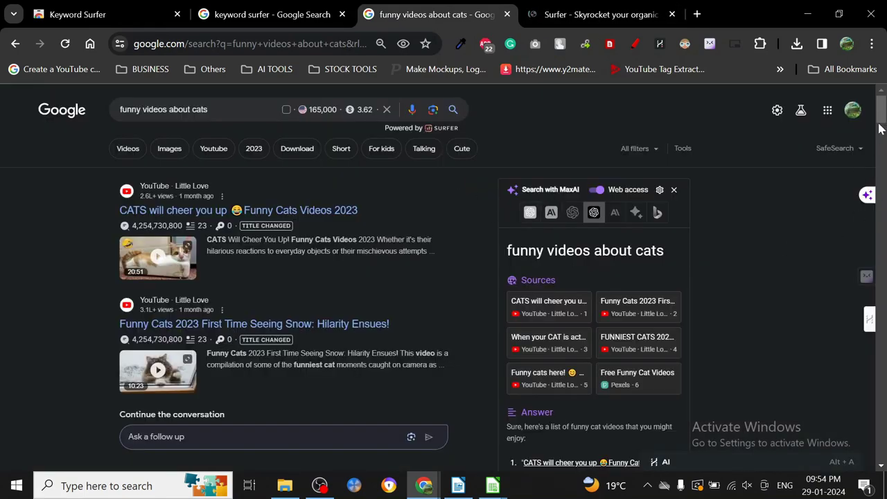
drag(877, 109, 872, 435)
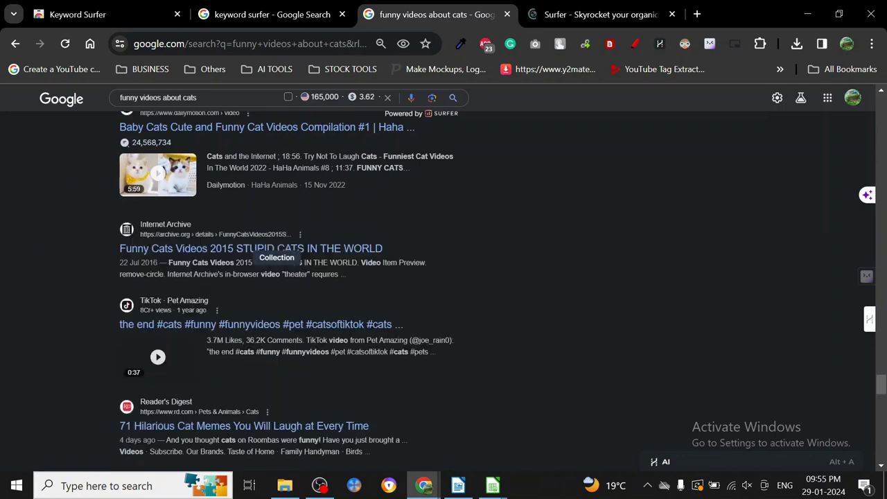
drag(880, 385, 883, 129)
- View the "funny videos about cats" results at page zooms from 100% down to 33%, and leave the page at 75%
key(ctrl+plus)
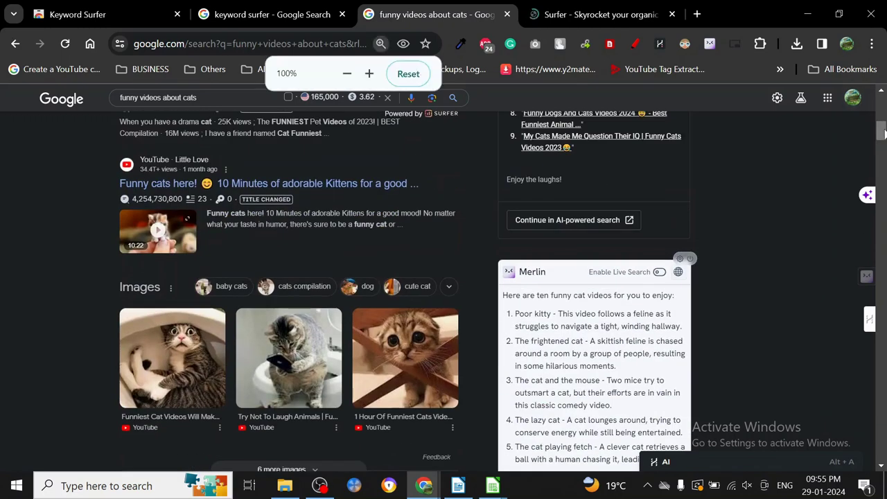
key(ctrl+minus)
key(ctrl+minus)
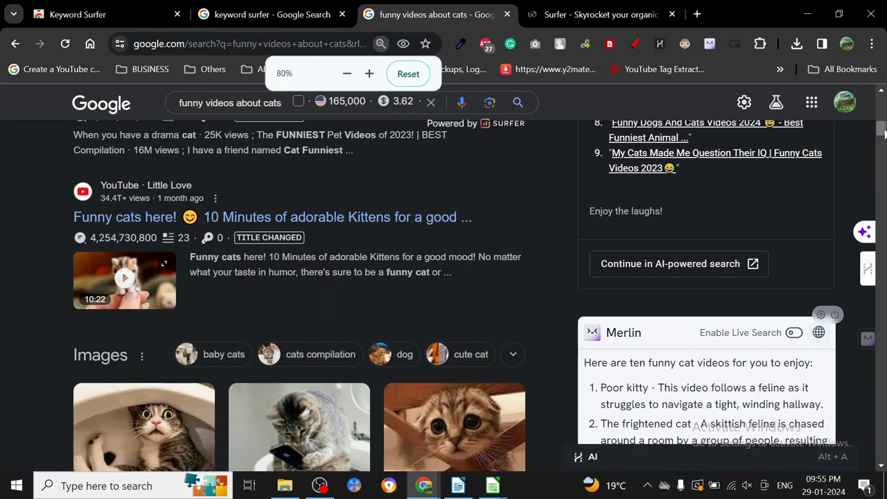
key(ctrl+minus)
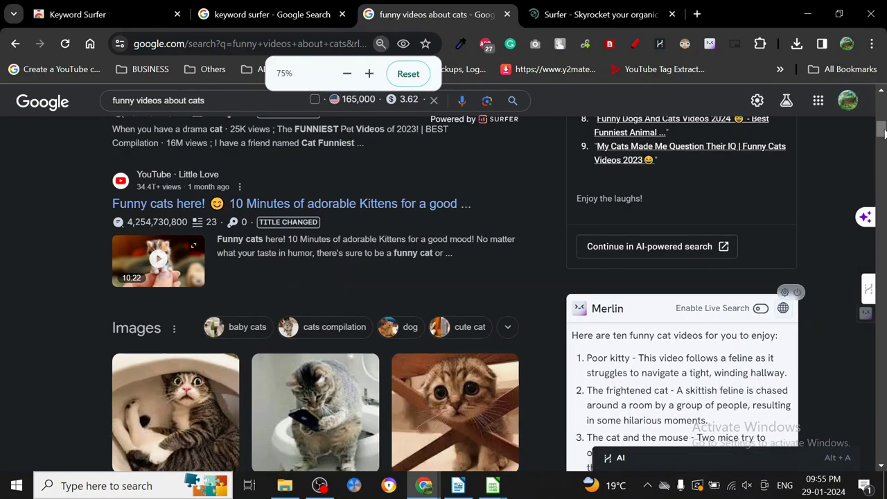
key(ctrl+minus)
key(ctrl+minus)
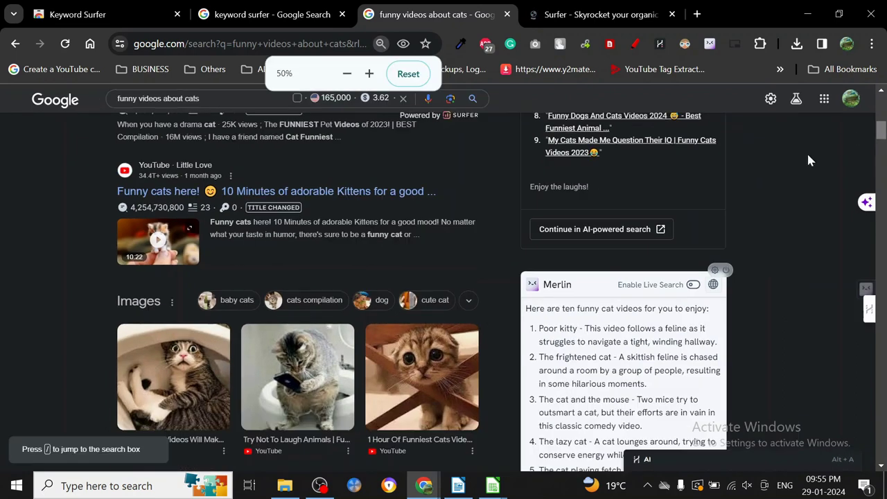
mouse_move(880, 134)
mouse_down()
mouse_move(882, 166)
mouse_move(880, 149)
mouse_up()
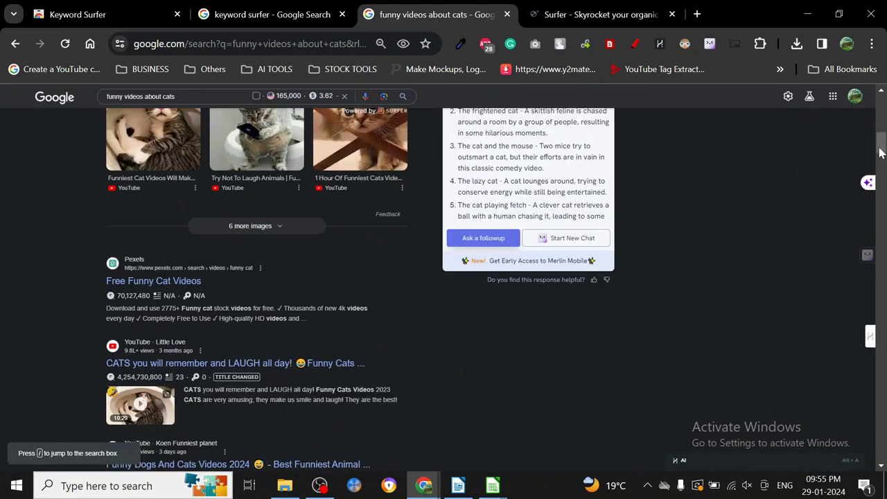
key(ctrl+minus)
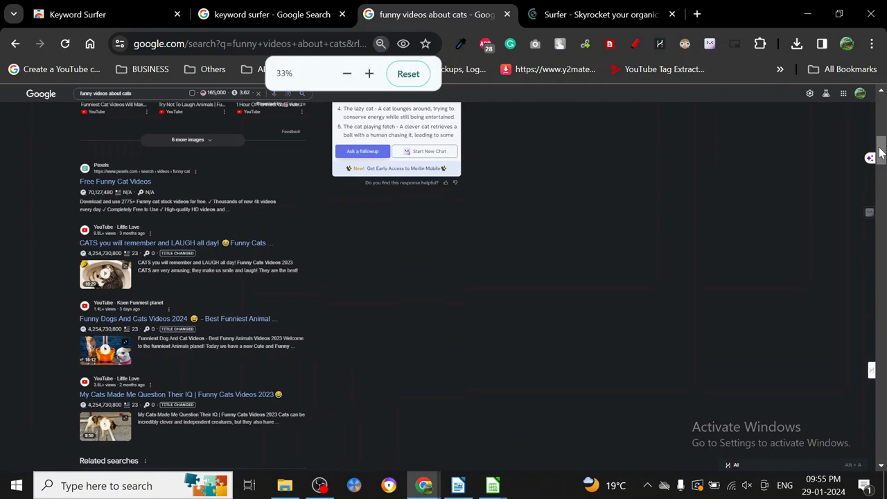
key(ctrl+plus)
key(ctrl+plus)
key(ctrl+plus)
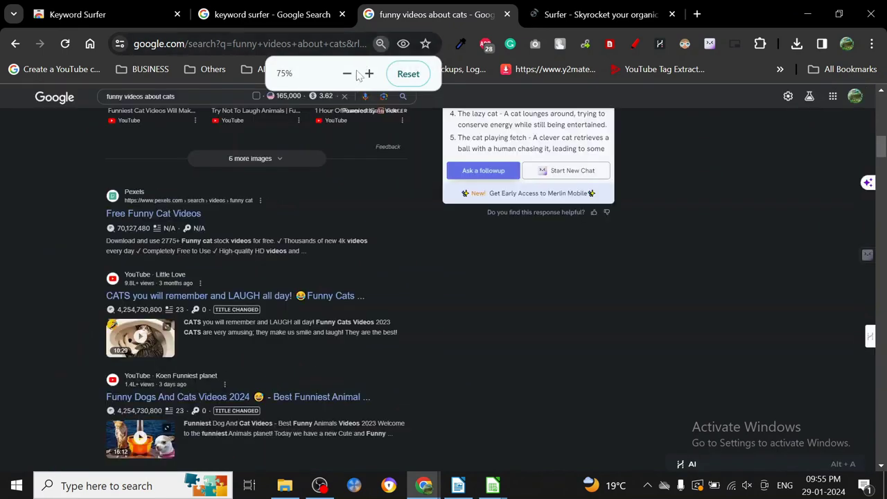
- Review Keyword Surfer's Chrome Web Store listing and briefly view the Surfer website, returning to the first "funny videos about cats" results
click(115, 17)
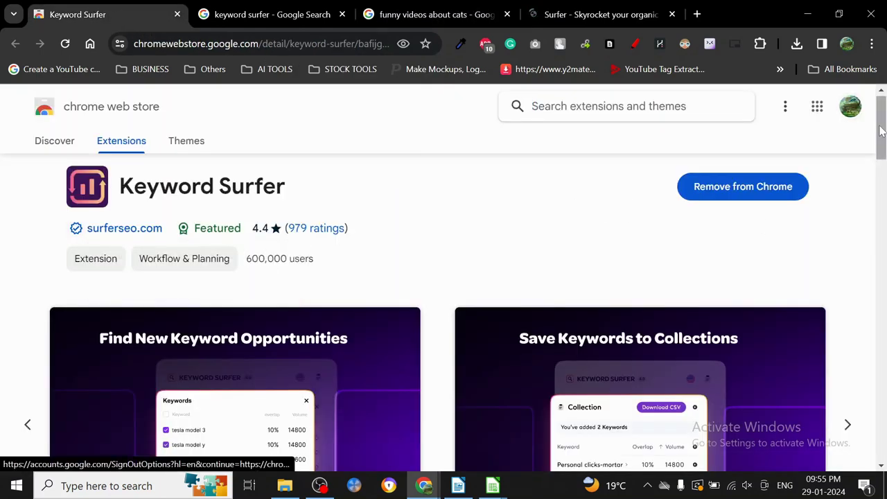
scroll(881, 160, down, 3)
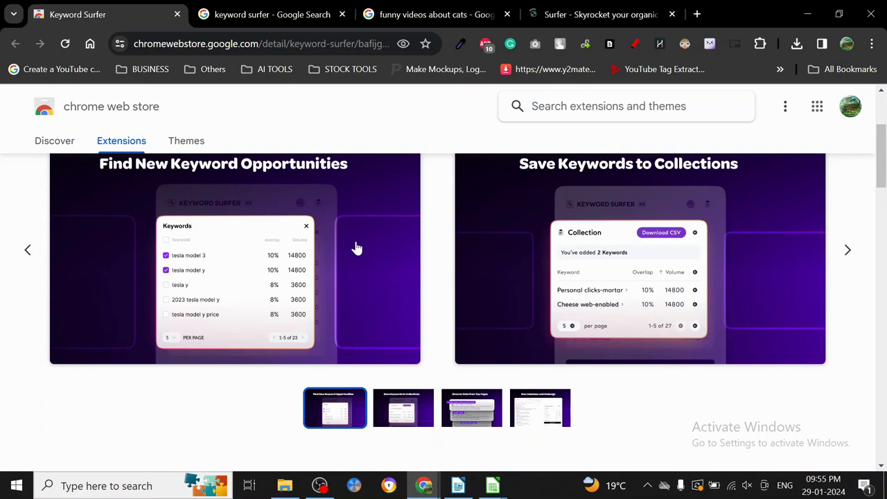
click(570, 8)
click(419, 9)
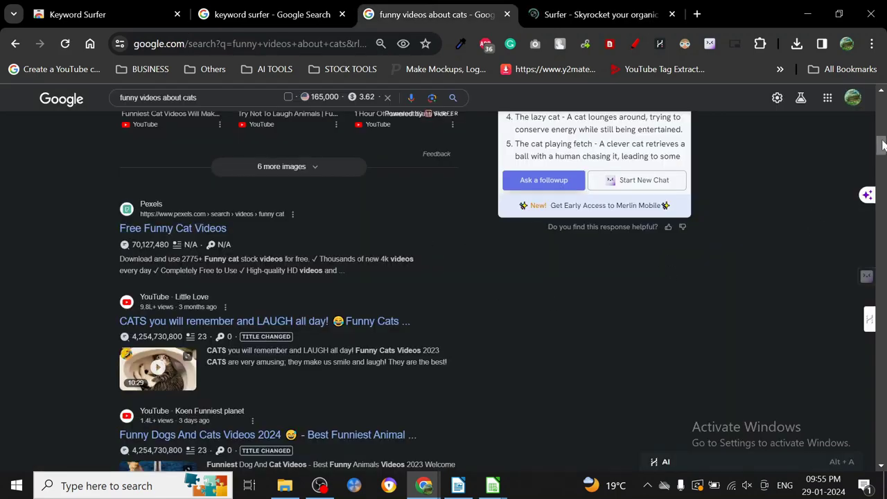
drag(881, 145, 882, 89)
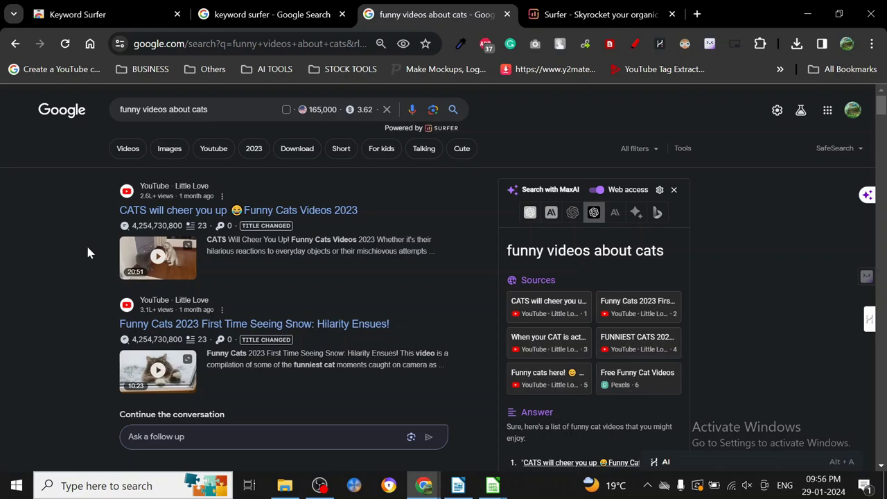
mouse_move(880, 109)
mouse_down()
mouse_move(882, 154)
mouse_move(881, 105)
mouse_up()
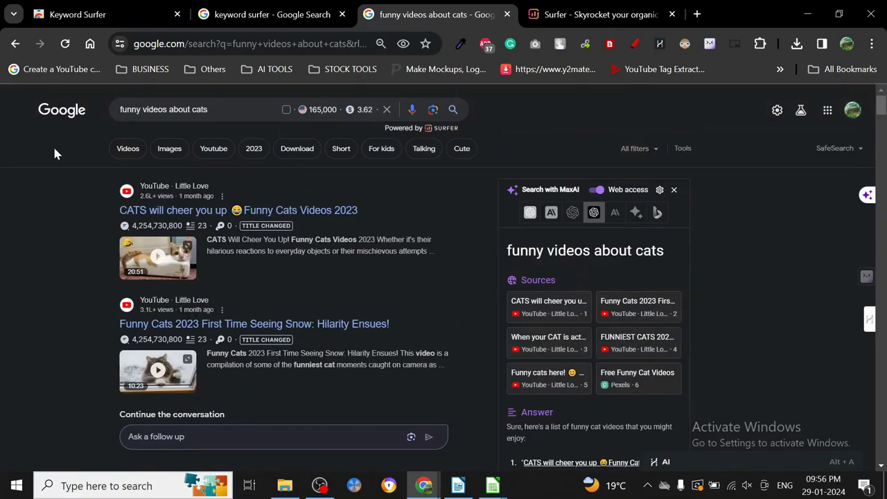